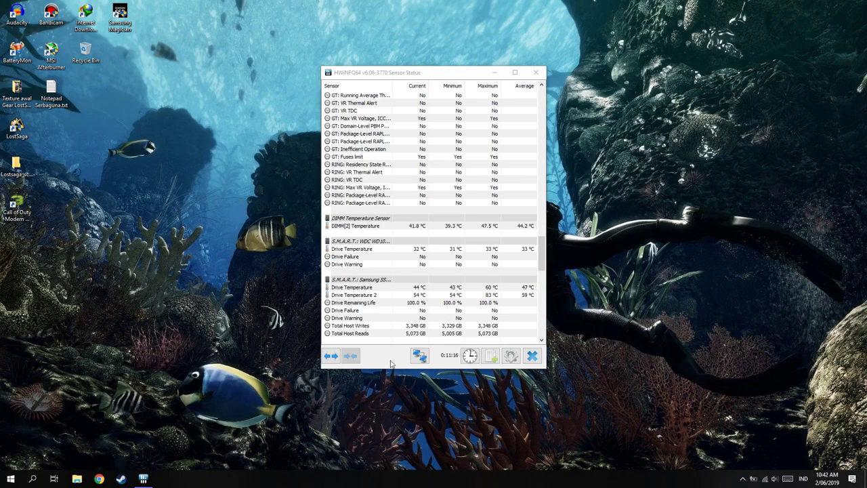
- Launch CrystalDiskMark and place its window to the right of the HWiNFO64 sensor window
{"action": "left_click", "coordinate": [10, 478]}
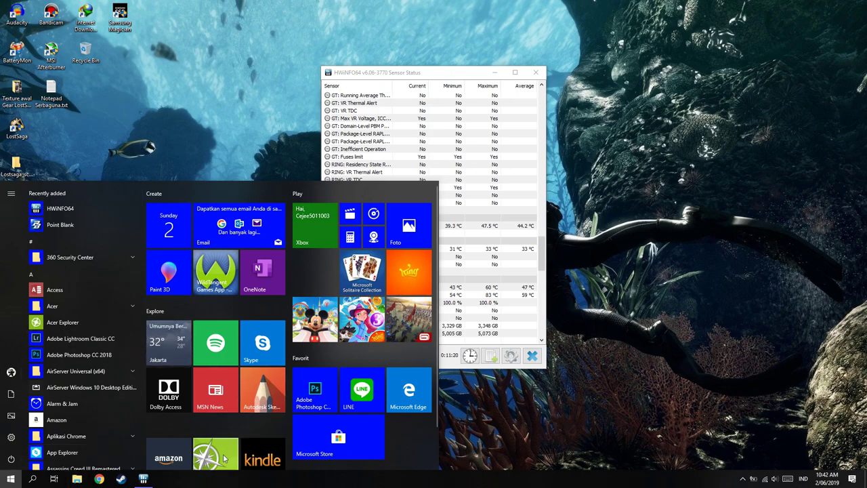
{"action": "type", "text": "cry"}
{"action": "key", "text": "Return"}
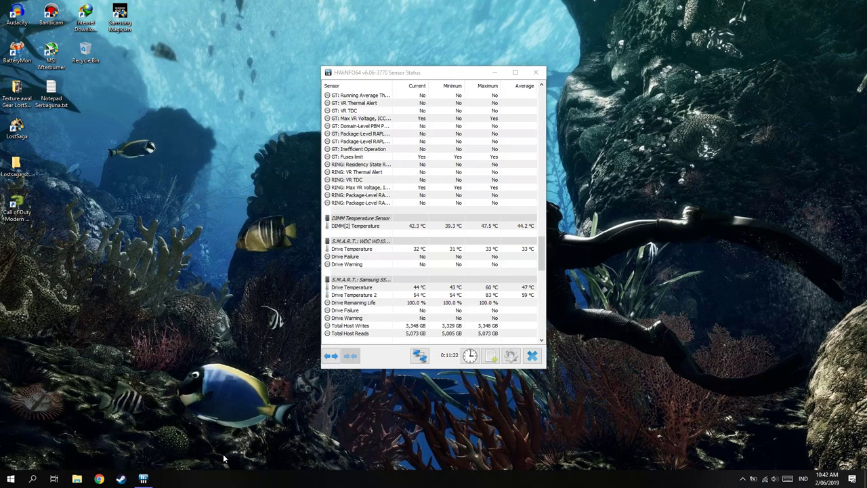
{"action": "left_click_drag", "start_coordinate": [430, 157], "coordinate": [647, 78]}
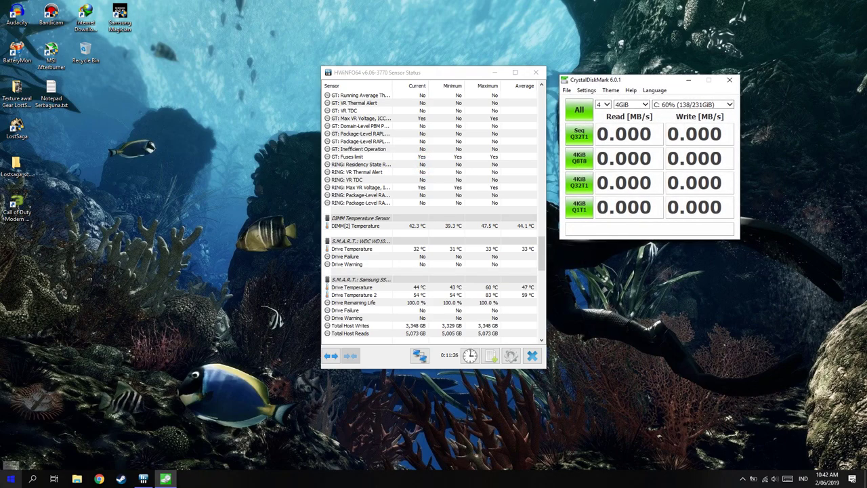
- Open a second CrystalDiskMark instance and place it directly below the first one
{"action": "left_click", "coordinate": [11, 478]}
{"action": "type", "text": "c"}
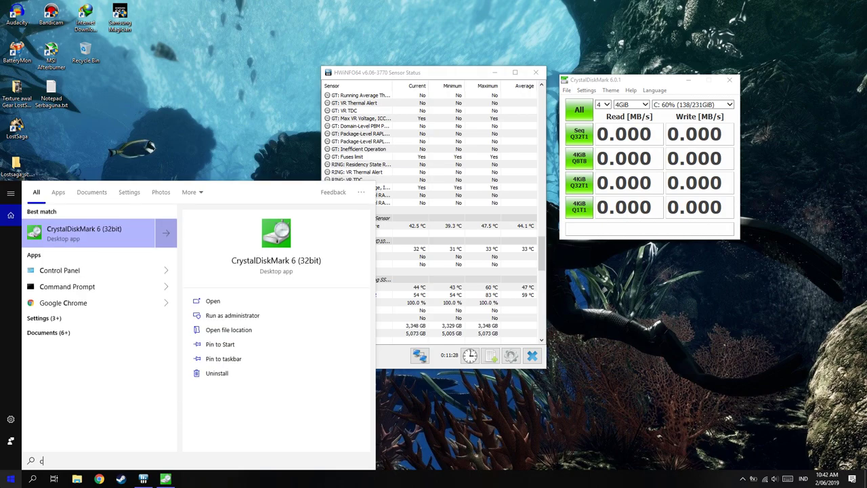
{"action": "key", "text": "Return"}
{"action": "left_click_drag", "start_coordinate": [390, 160], "coordinate": [606, 255]}
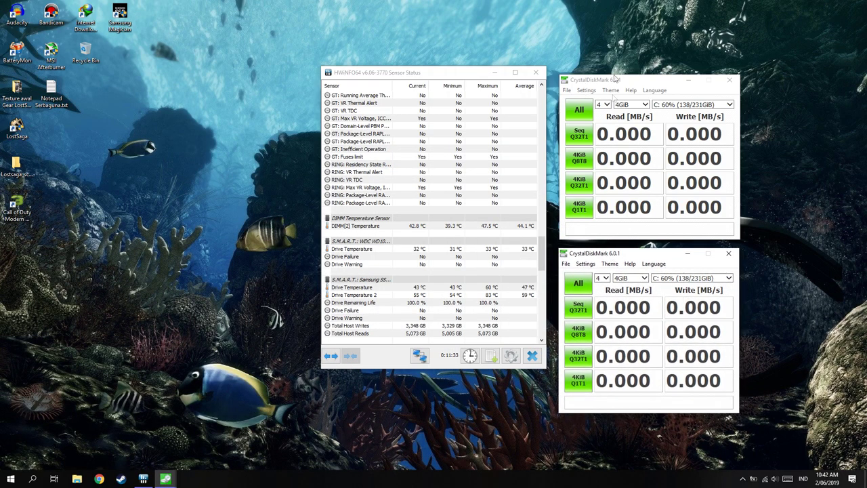
{"action": "mouse_move", "coordinate": [644, 257]}
{"action": "left_mouse_down"}
{"action": "mouse_move", "coordinate": [326, 158]}
{"action": "mouse_move", "coordinate": [191, 76]}
{"action": "mouse_move", "coordinate": [864, 425]}
{"action": "mouse_move", "coordinate": [645, 268]}
{"action": "mouse_move", "coordinate": [652, 260]}
{"action": "left_mouse_up"}
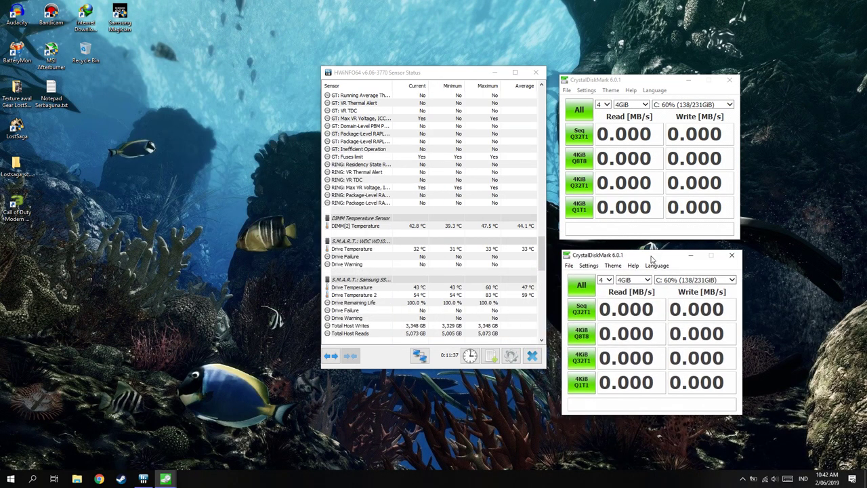
- Run the Seq Q32T1 benchmark in the first CrystalDiskMark instance with test count 1 and size 50MiB on drive C:
{"action": "left_click", "coordinate": [605, 106]}
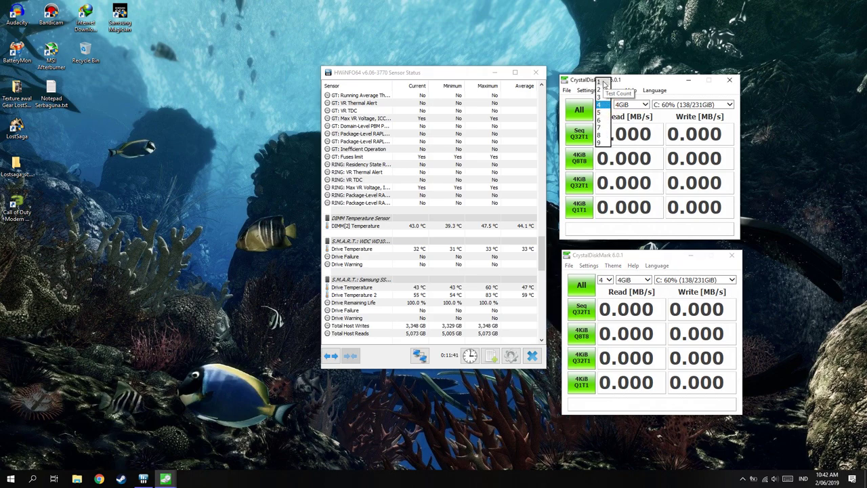
{"action": "left_click", "coordinate": [600, 82]}
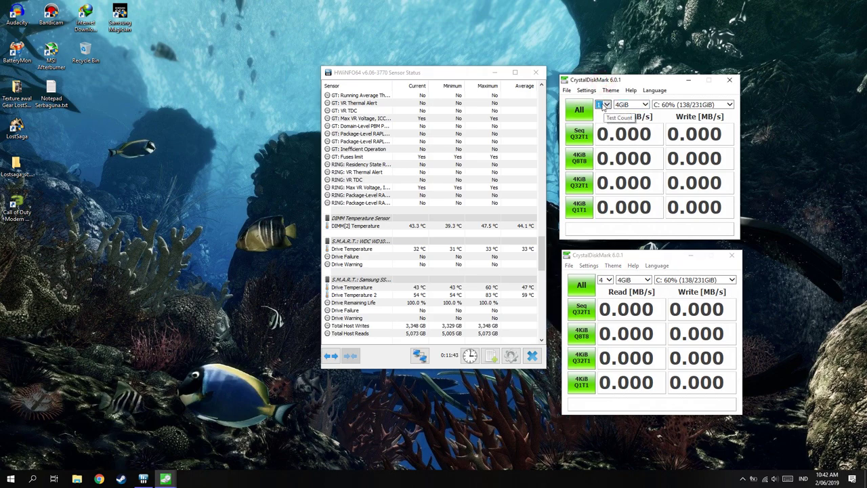
{"action": "left_click", "coordinate": [645, 105]}
{"action": "left_click", "coordinate": [624, 67]}
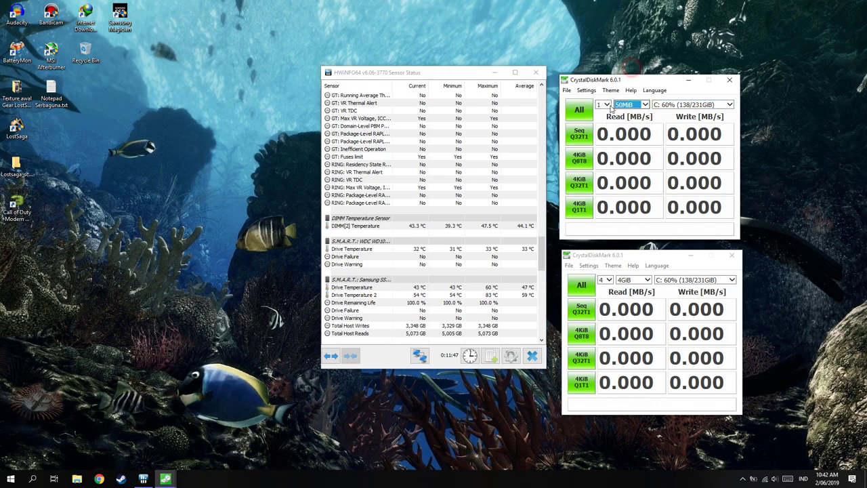
{"action": "left_click", "coordinate": [677, 104]}
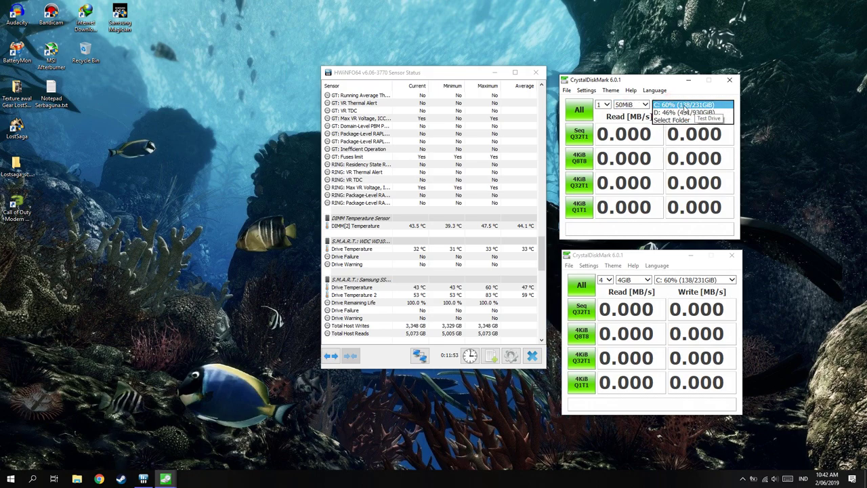
{"action": "left_click", "coordinate": [682, 105]}
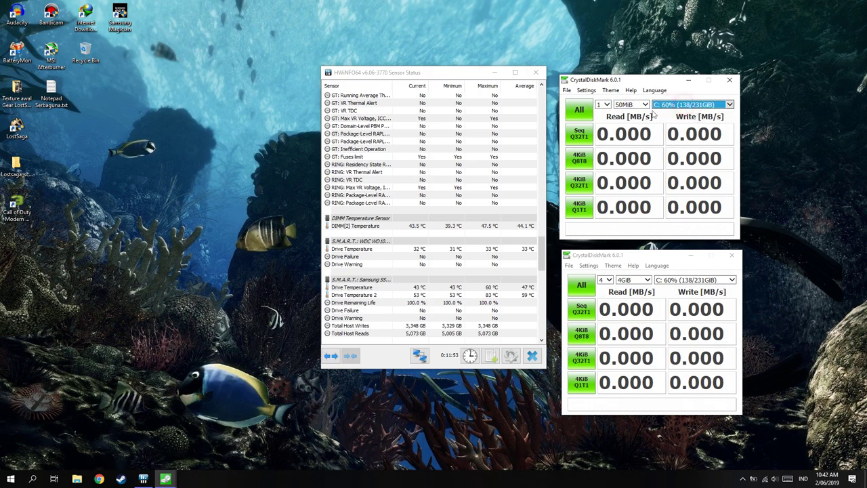
{"action": "left_click", "coordinate": [581, 136]}
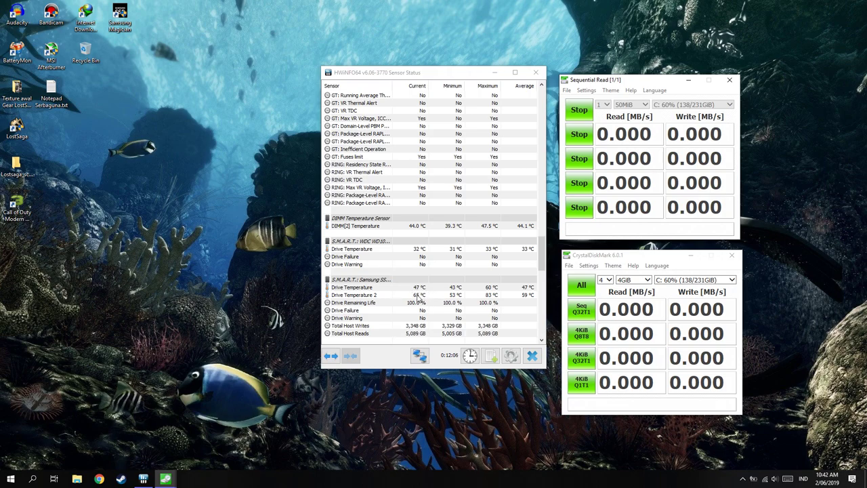
{"action": "scroll", "coordinate": [419, 301], "scroll_direction": "down", "scroll_amount": 1}
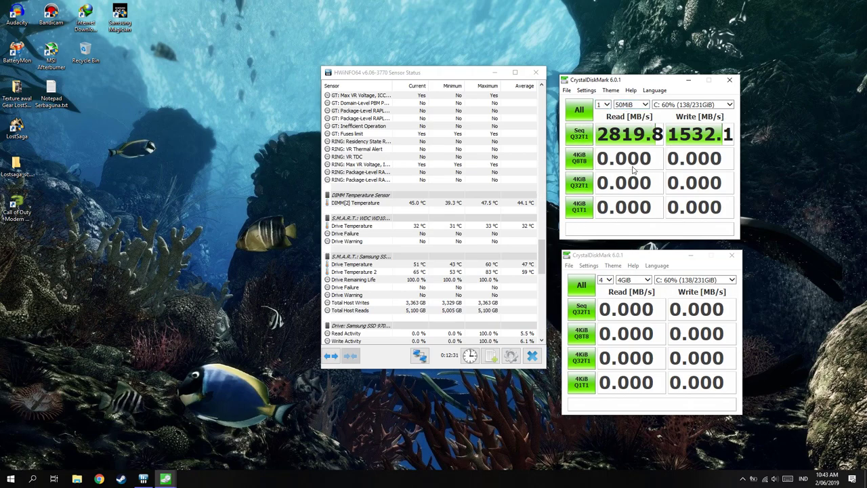
- Run the Seq Q32T1 benchmark in the second CrystalDiskMark instance with test count 9 and size 8GiB
{"action": "left_click", "coordinate": [605, 280]}
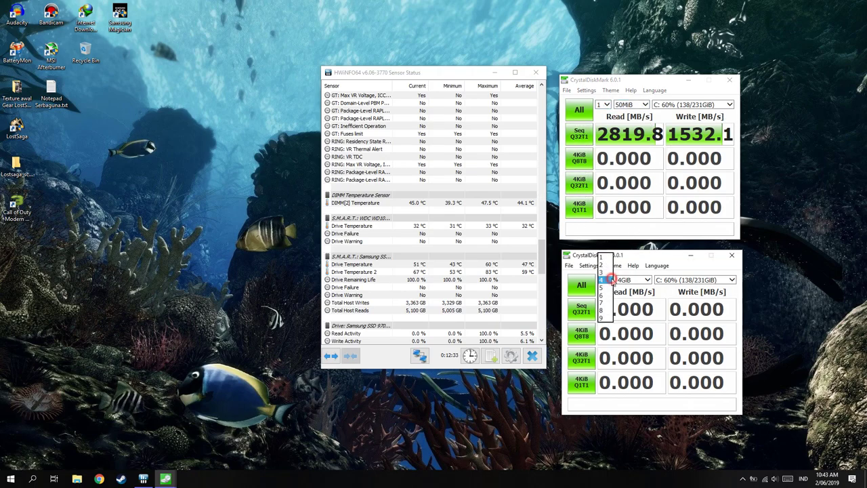
{"action": "left_click", "coordinate": [601, 318]}
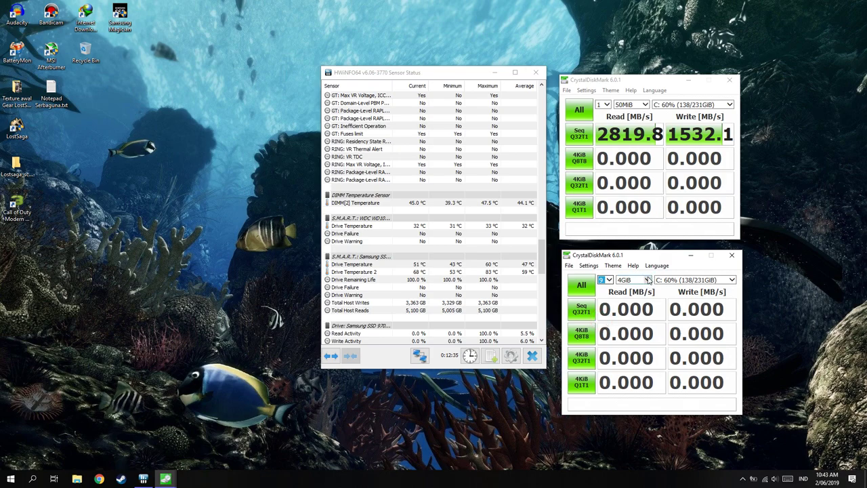
{"action": "left_click", "coordinate": [633, 280]}
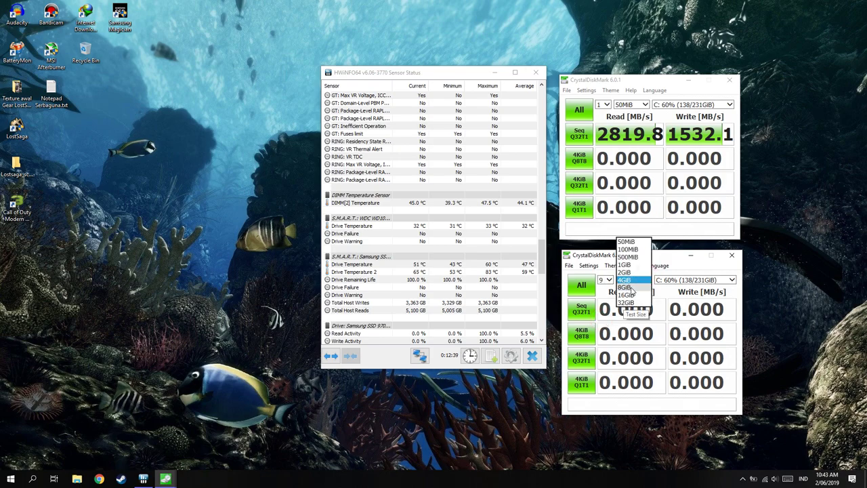
{"action": "left_click", "coordinate": [631, 287]}
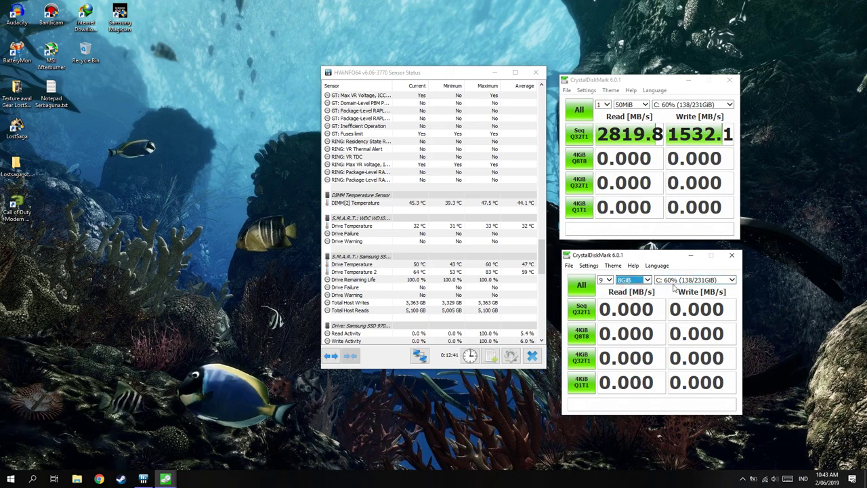
{"action": "left_click", "coordinate": [582, 313]}
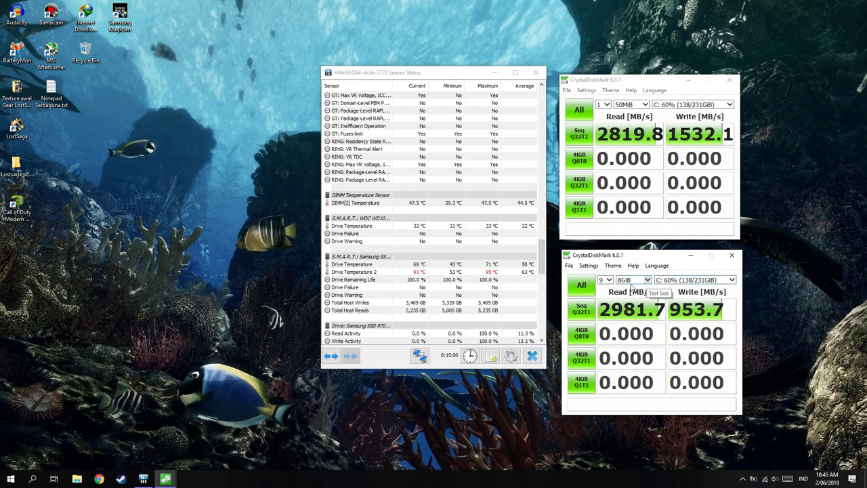
- Raise the second instance's test size to 32GiB and run its Seq Q32T1 benchmark again
{"action": "left_click", "coordinate": [633, 280]}
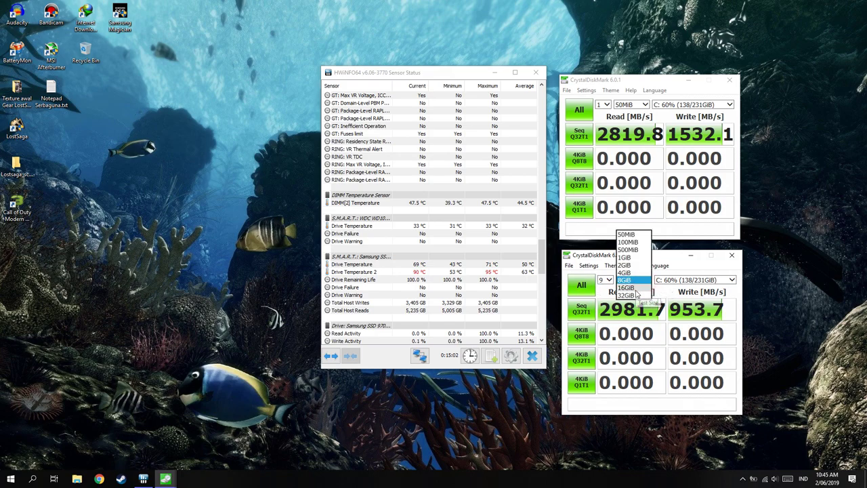
{"action": "left_click", "coordinate": [630, 296]}
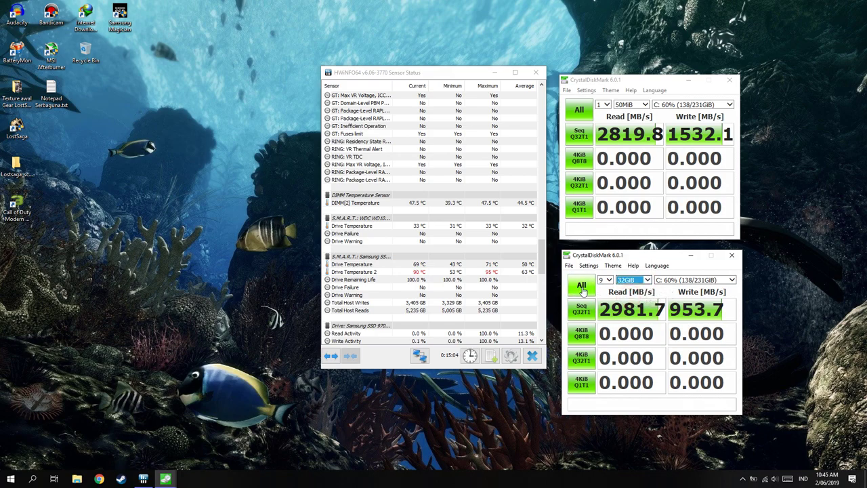
{"action": "left_click", "coordinate": [587, 314]}
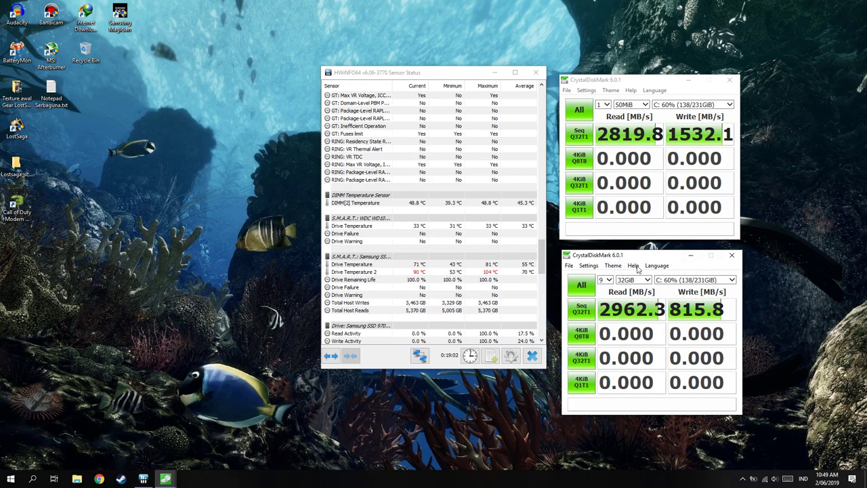
- Open a third CrystalDiskMark instance and place it to the left of the HWiNFO64 sensor window
{"action": "key", "text": "super"}
{"action": "type", "text": "crys"}
{"action": "key", "text": "Return"}
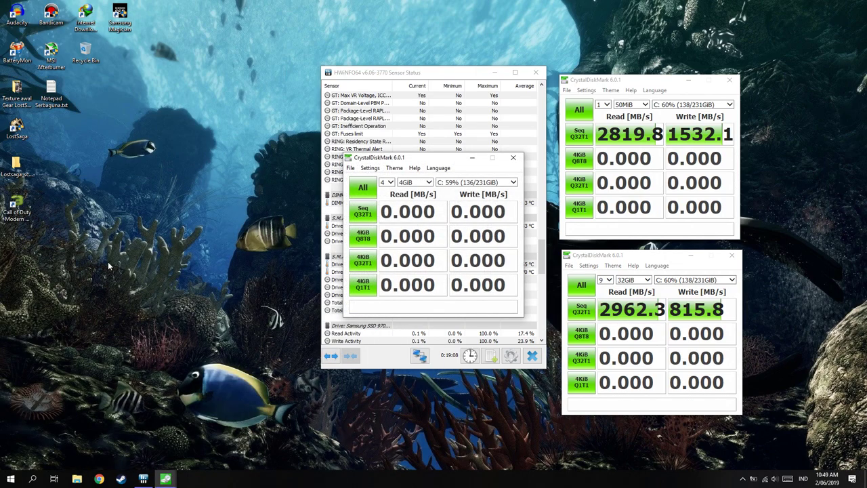
{"action": "left_click_drag", "start_coordinate": [430, 162], "coordinate": [209, 80]}
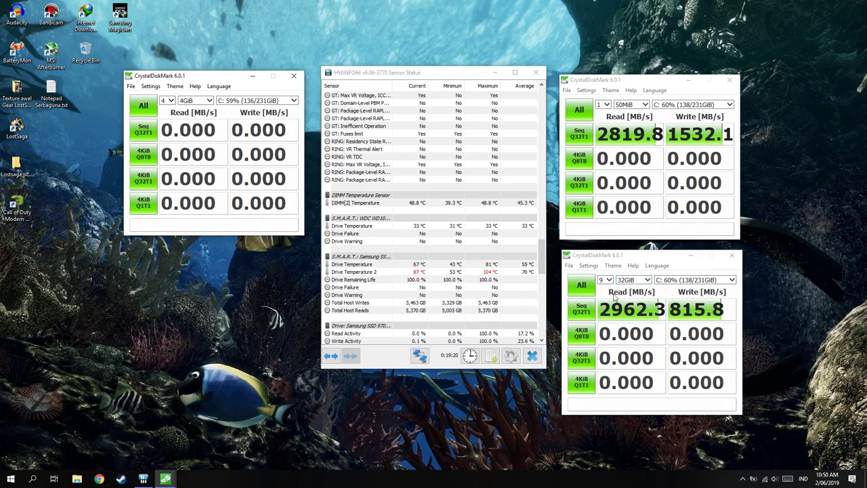
{"action": "scroll", "coordinate": [607, 281], "scroll_direction": "down", "scroll_amount": 4}
{"action": "left_click_drag", "start_coordinate": [229, 82], "coordinate": [219, 75]}
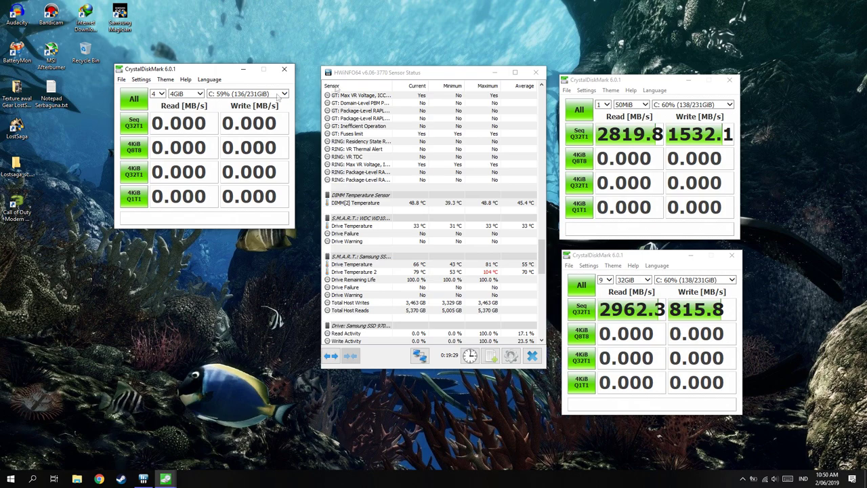
- Start the Seq Q32T1 benchmark in the third CrystalDiskMark instance with test count 9 and size 32GiB
{"action": "left_click", "coordinate": [162, 93]}
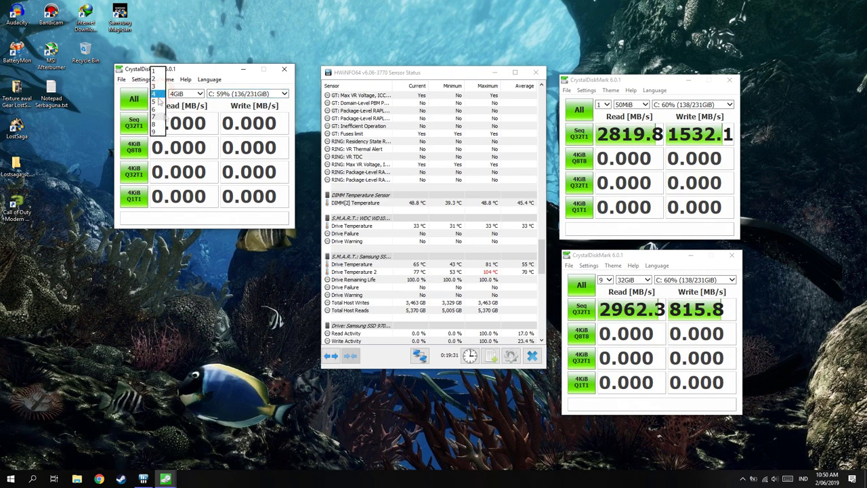
{"action": "left_click", "coordinate": [158, 132]}
{"action": "left_click", "coordinate": [200, 94]}
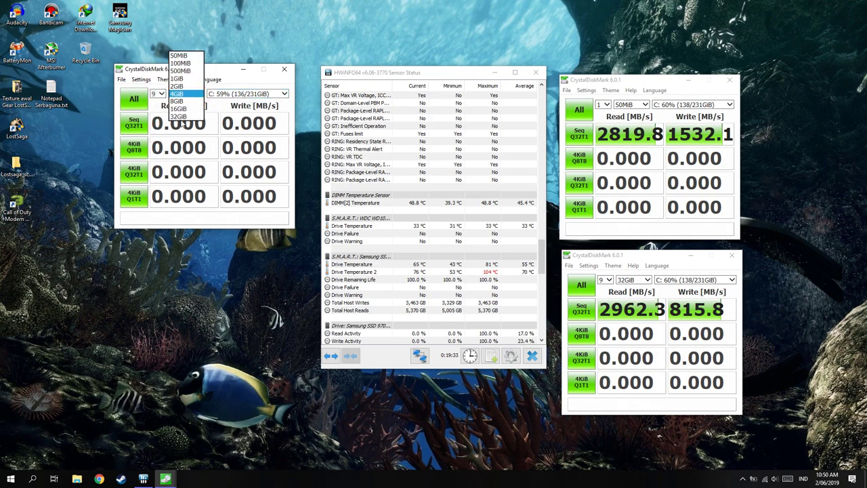
{"action": "left_click", "coordinate": [183, 116]}
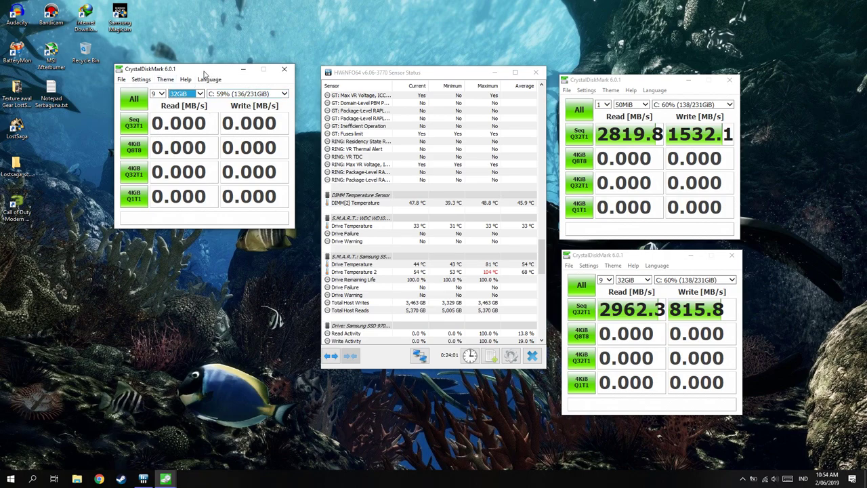
{"action": "left_click", "coordinate": [135, 129]}
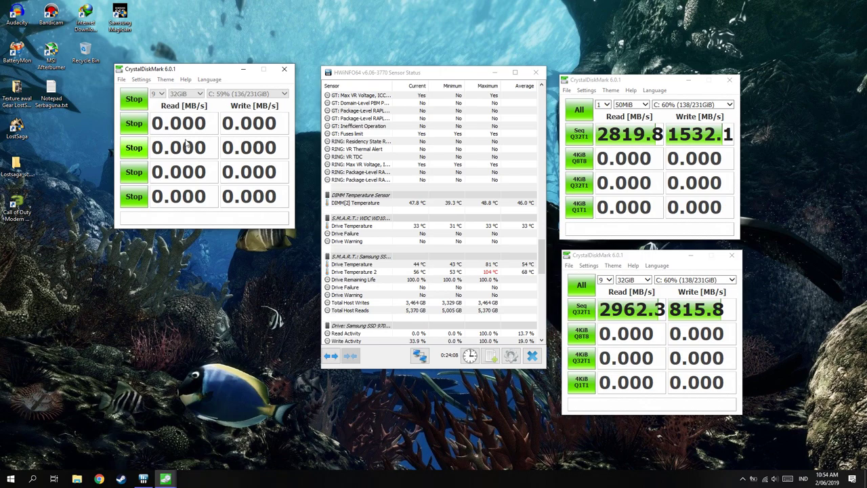